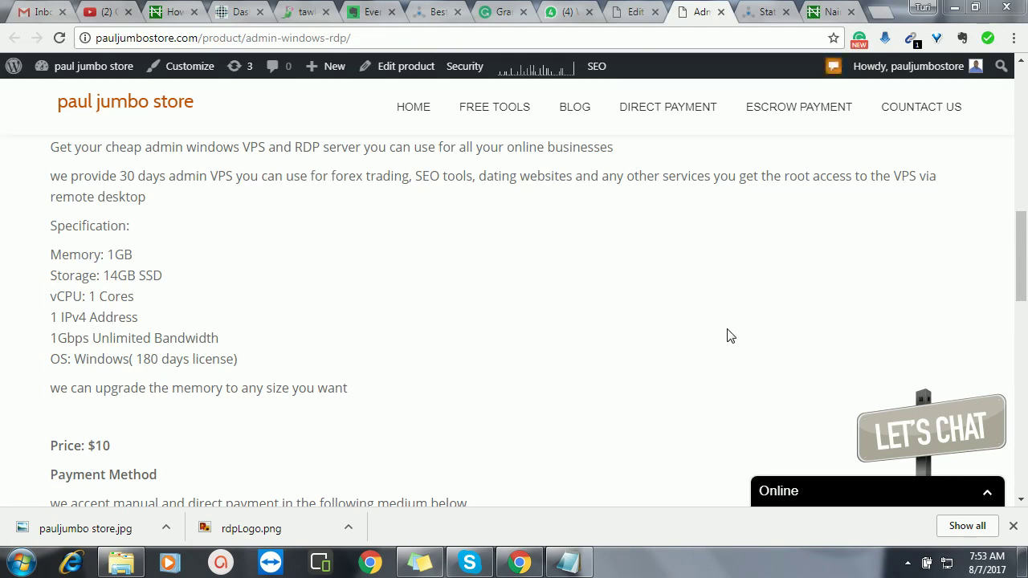
Look over the Admin Windows RDP product page, then find and open Remote Desktop Connection on the local computer
mouse_move(1022, 268)
left_mouse_down()
mouse_move(989, 126)
mouse_move(1011, 209)
mouse_move(1012, 280)
left_mouse_up()
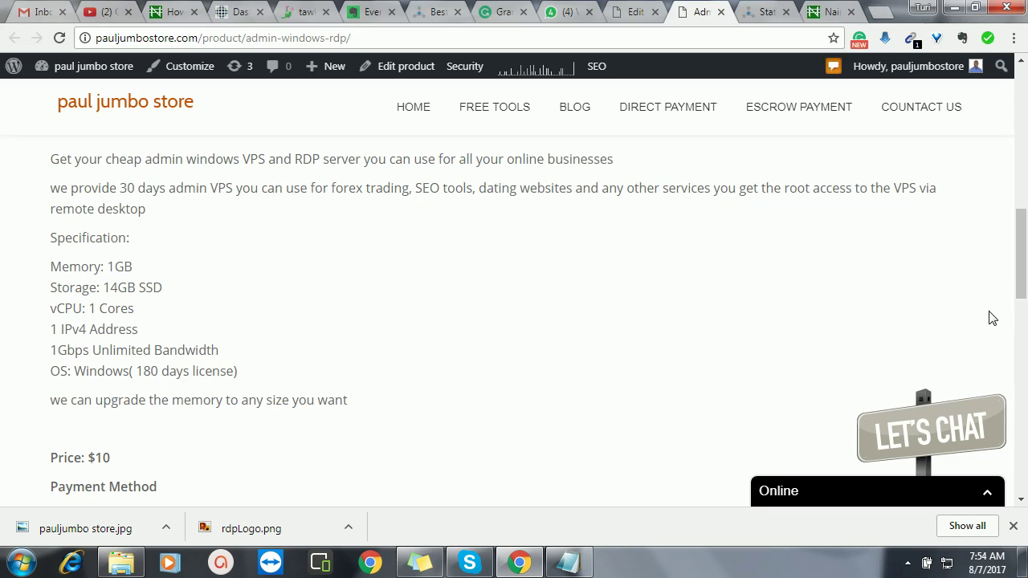
left_click_drag(1024, 291, 1003, 150)
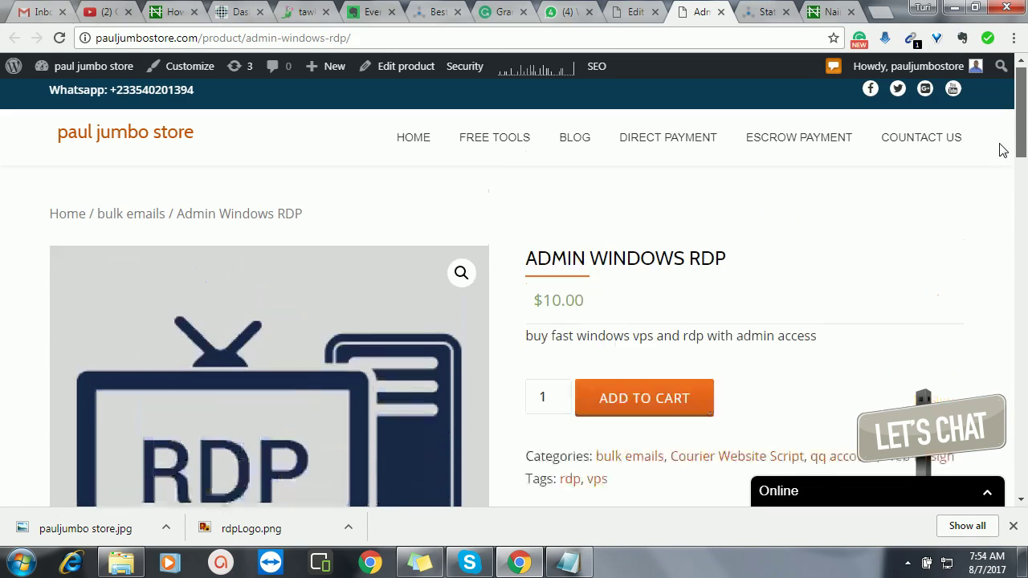
left_click(20, 562)
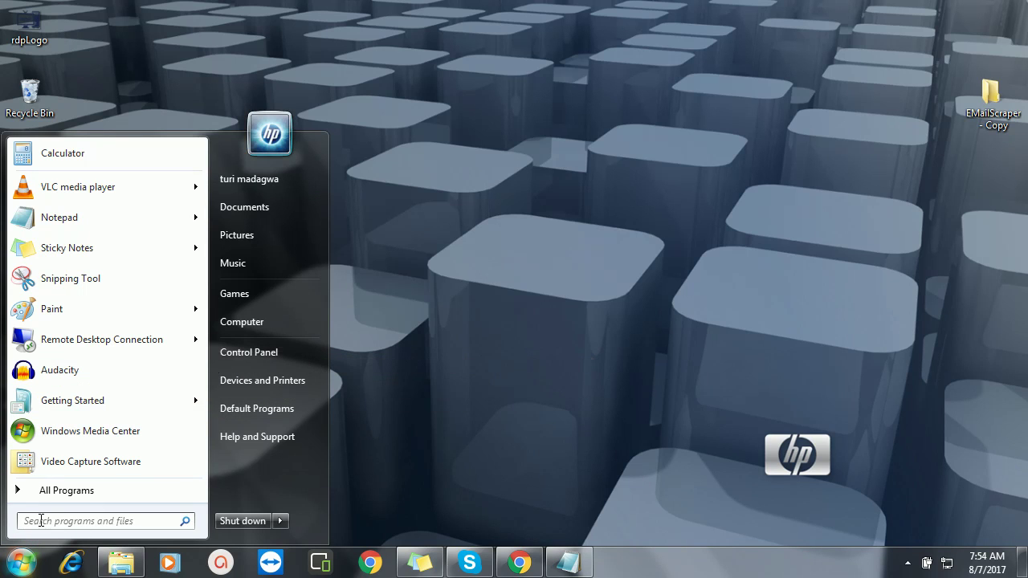
type("remo")
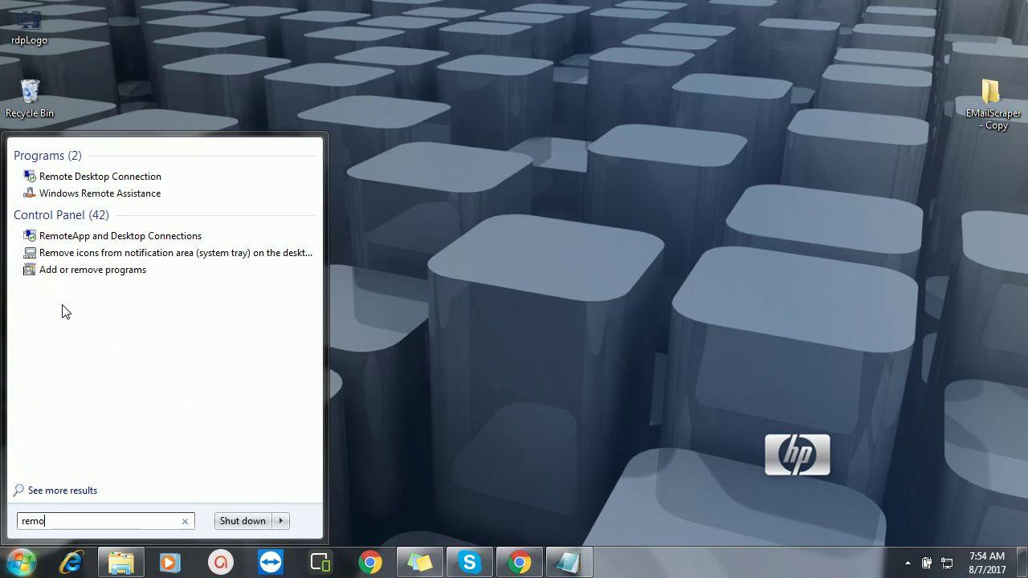
left_click(103, 177)
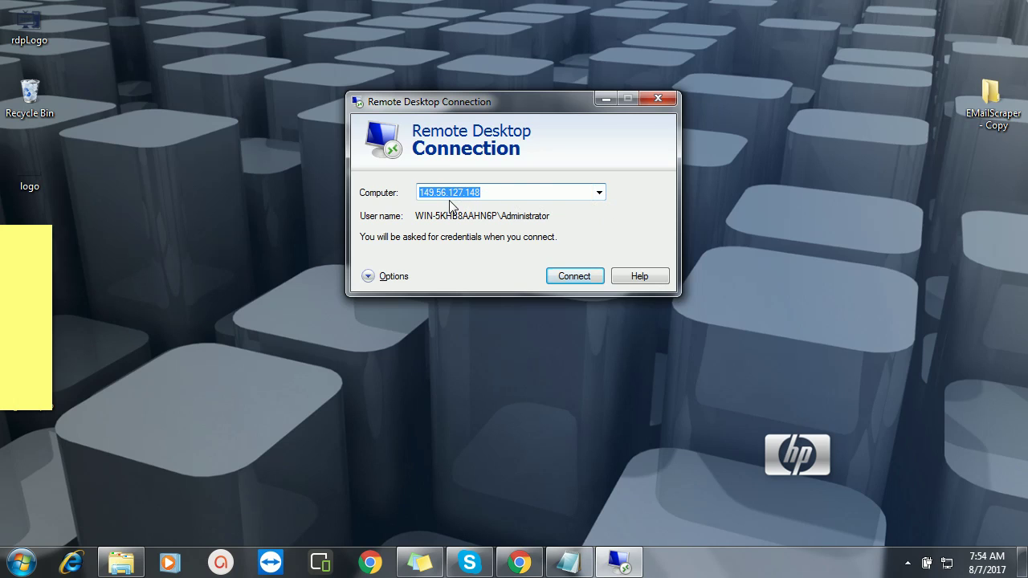
Switch to Notepad to check the server address, user ID and password entries, then minimize the note
left_click(572, 566)
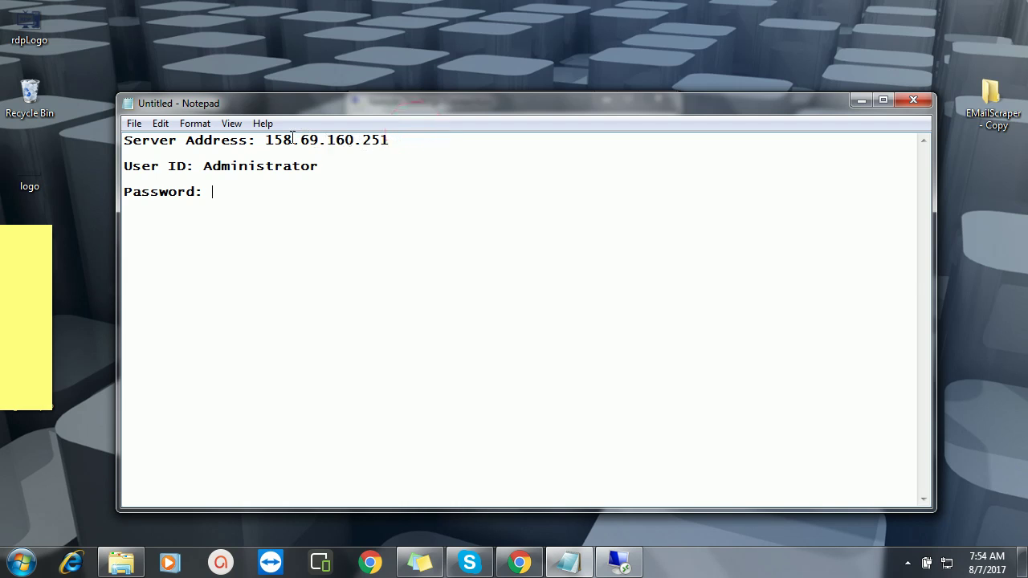
left_click(212, 166)
left_click(213, 197)
left_click(860, 99)
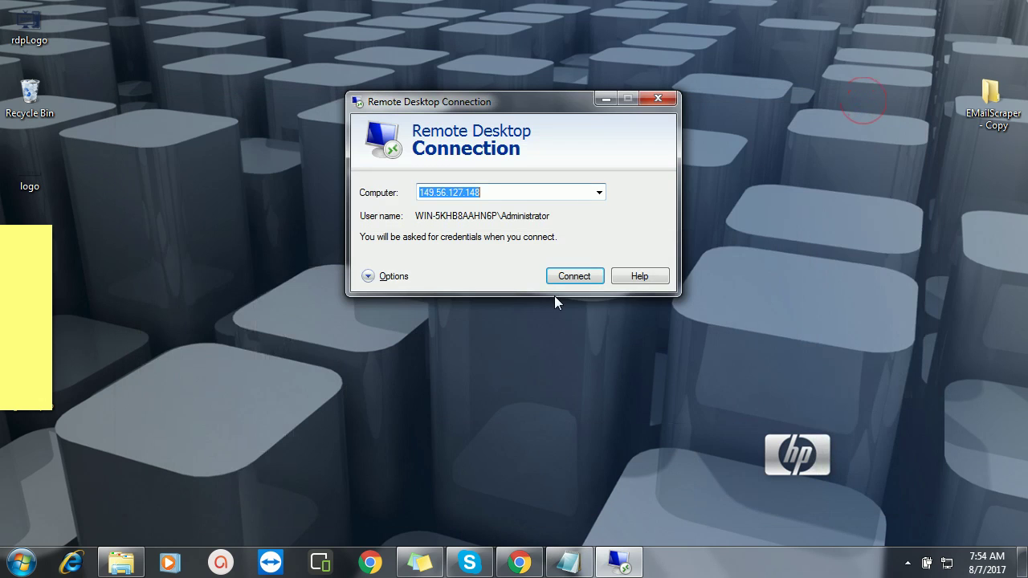
left_click(597, 193)
left_click(597, 194)
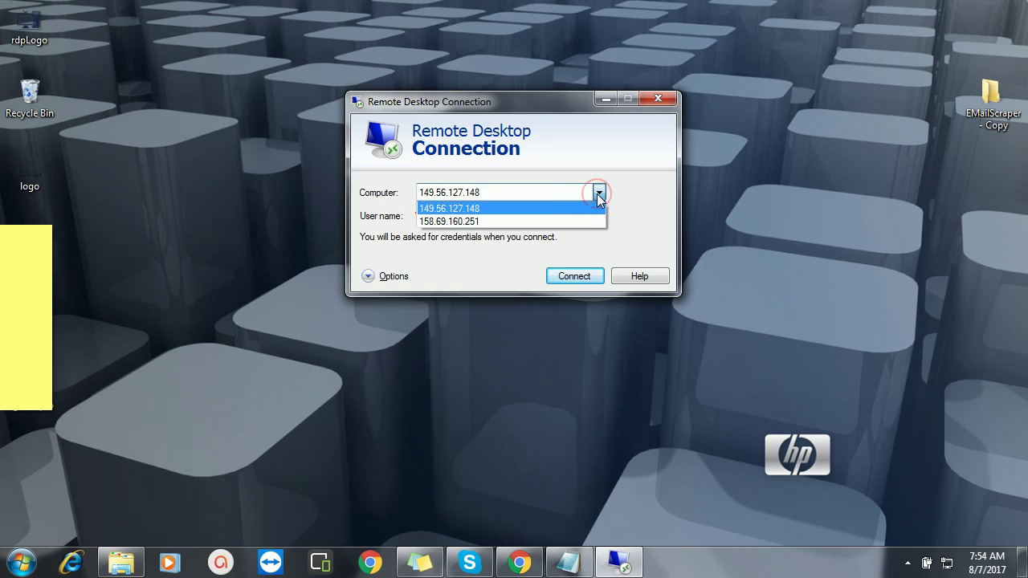
left_click(539, 217)
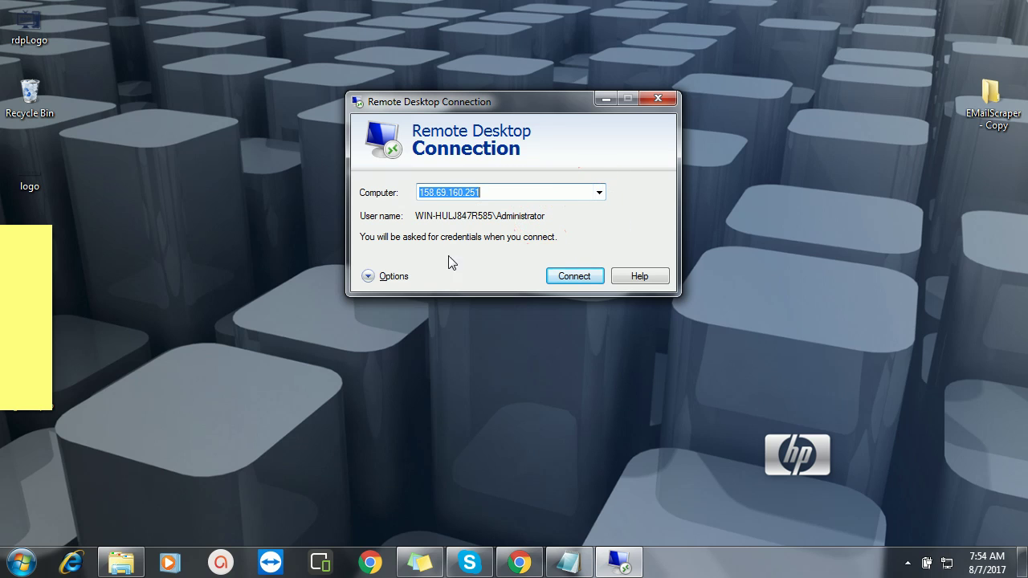
Expand the connection options and look through the Display, Local Resources, Programs, Experience and Advanced settings before returning to General
left_click(371, 276)
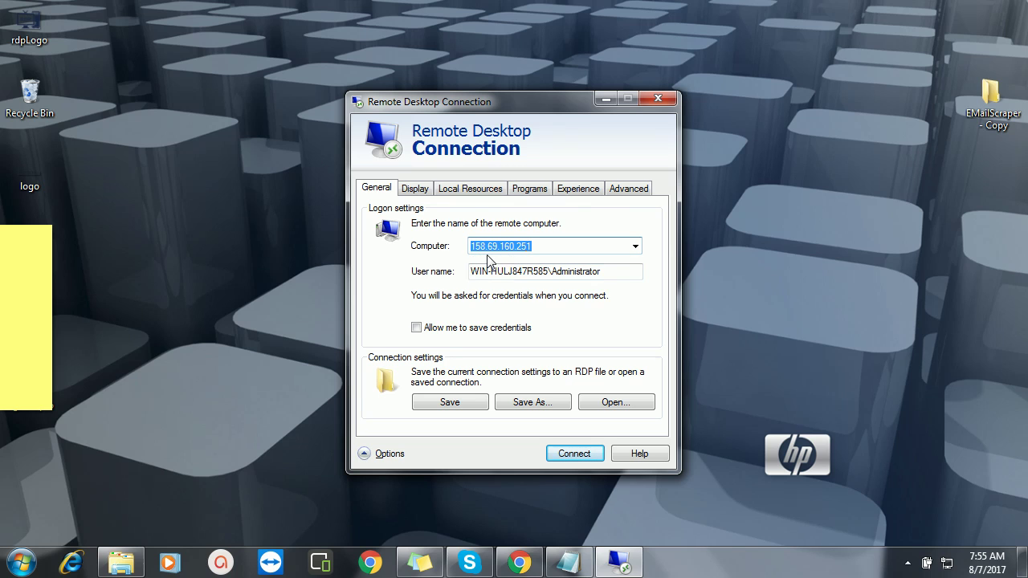
left_click(416, 190)
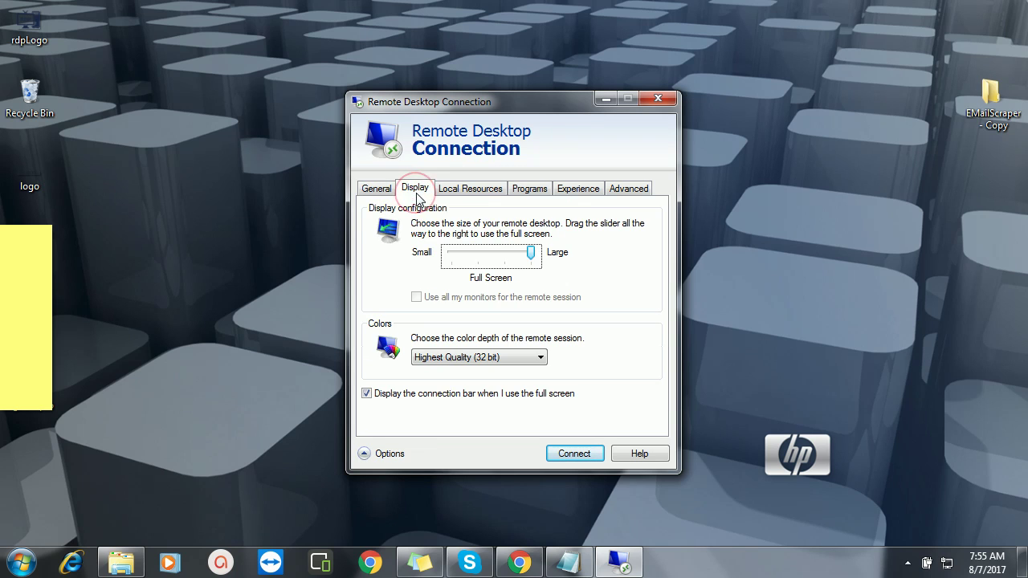
left_click(451, 193)
left_click(537, 194)
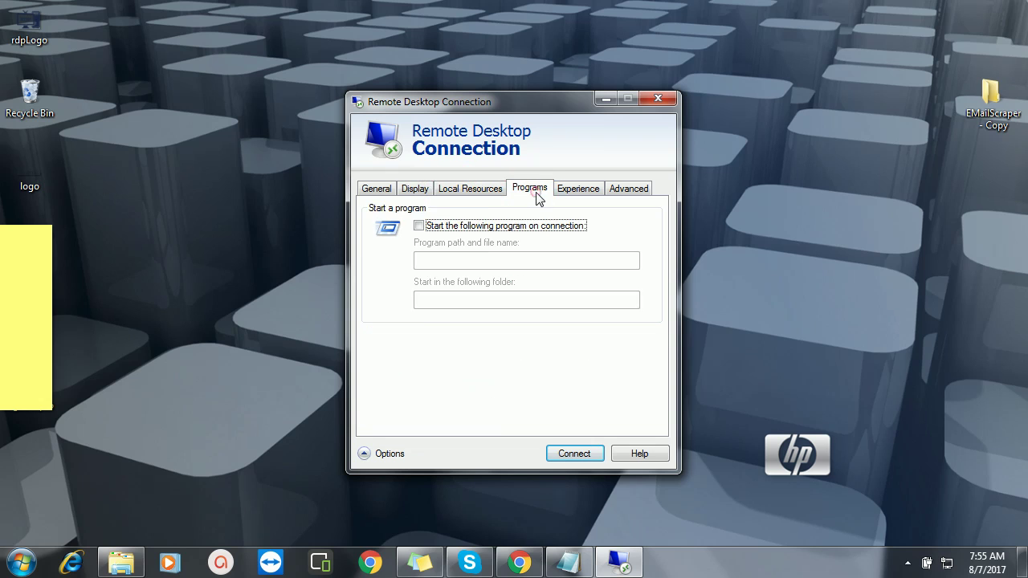
left_click(577, 189)
left_click(625, 187)
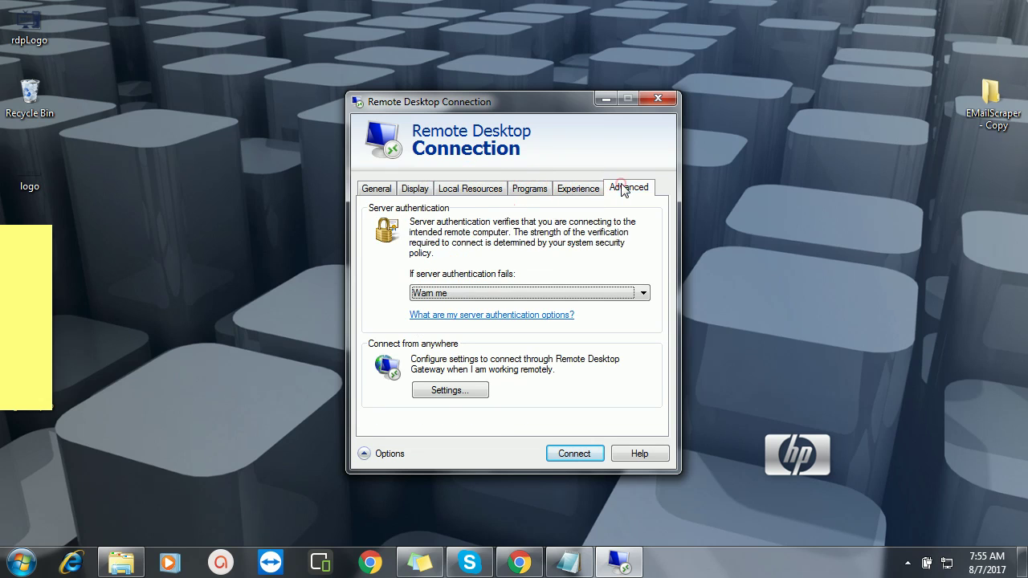
left_click(366, 191)
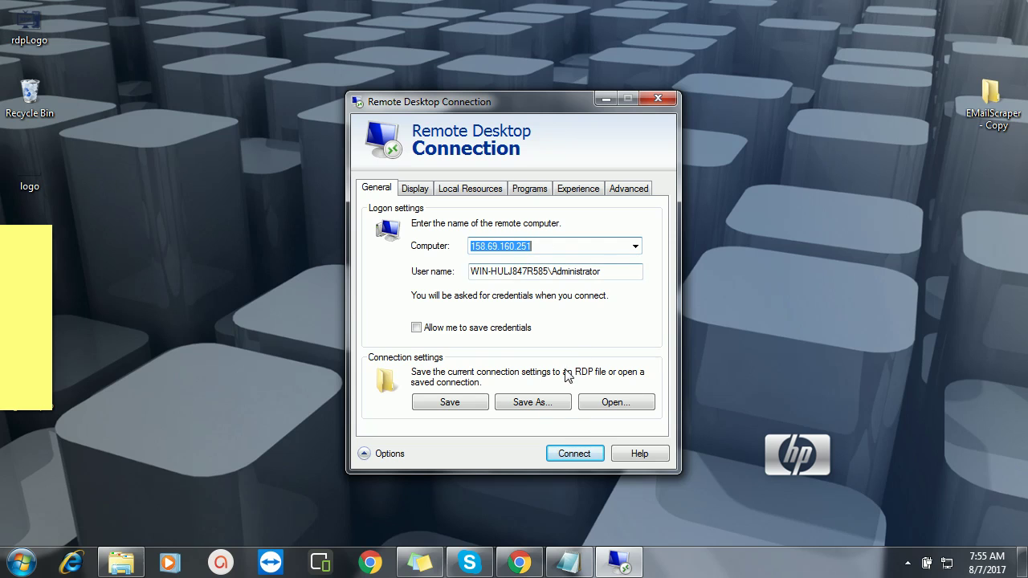
Connect to the server as Administrator with the account password and accept the certificate warning
left_click(568, 453)
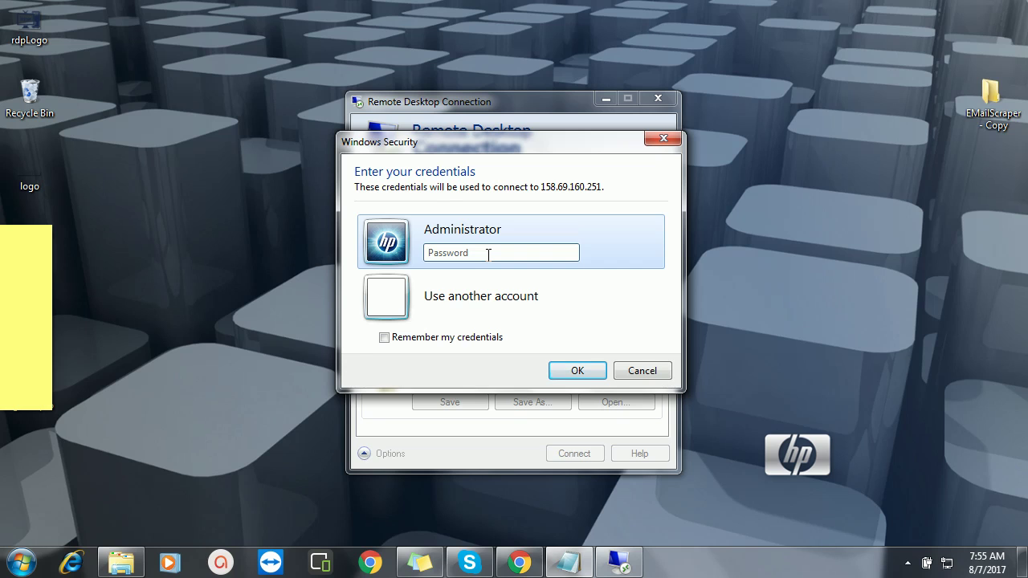
left_click(453, 253)
right_click(455, 254)
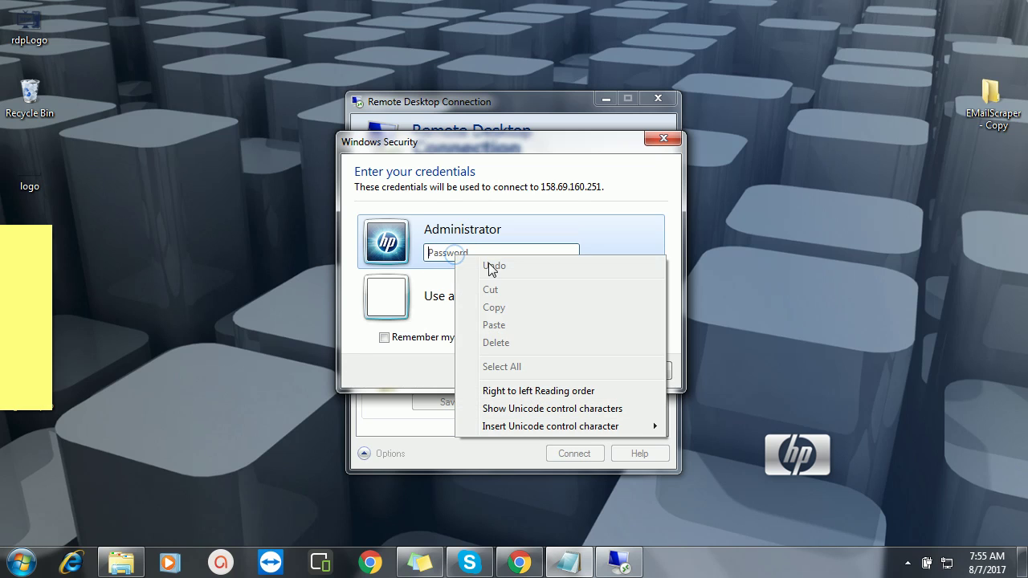
left_click(440, 261)
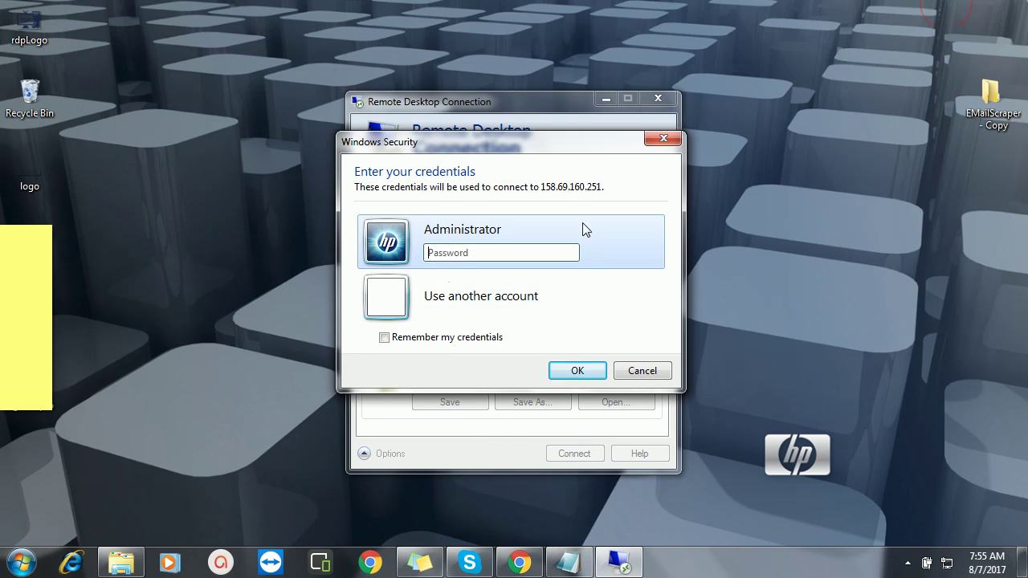
left_click(440, 255)
key("ctrl+v")
left_click(576, 371)
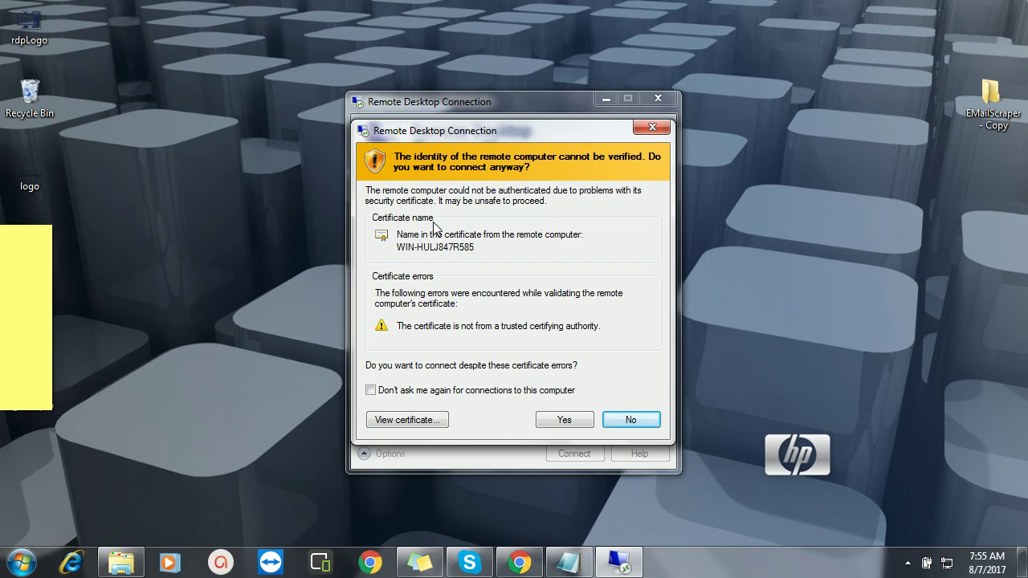
left_click(565, 420)
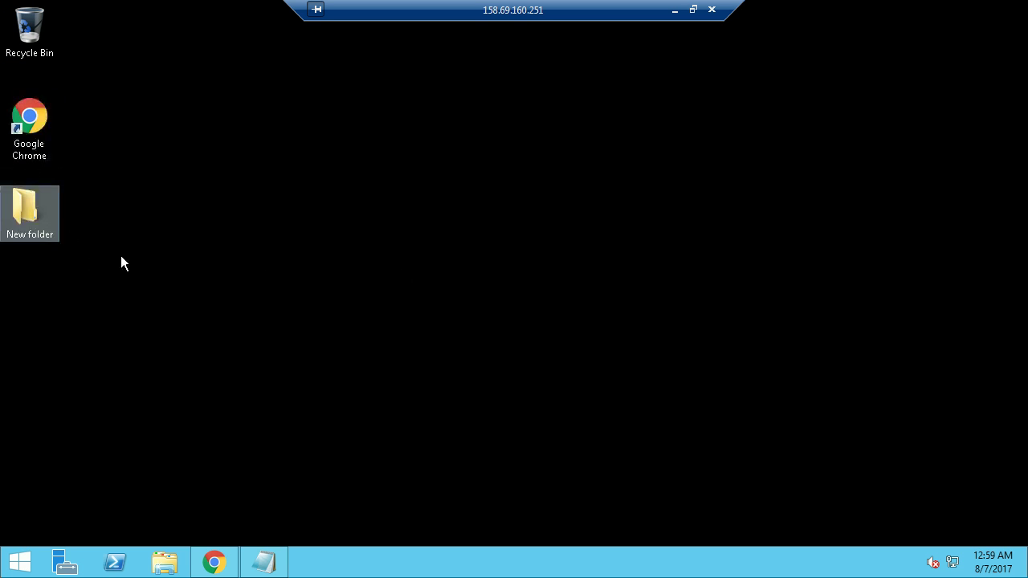
View the remote server's system properties to check its Windows edition, processor and installed memory, then close them
left_click(26, 571)
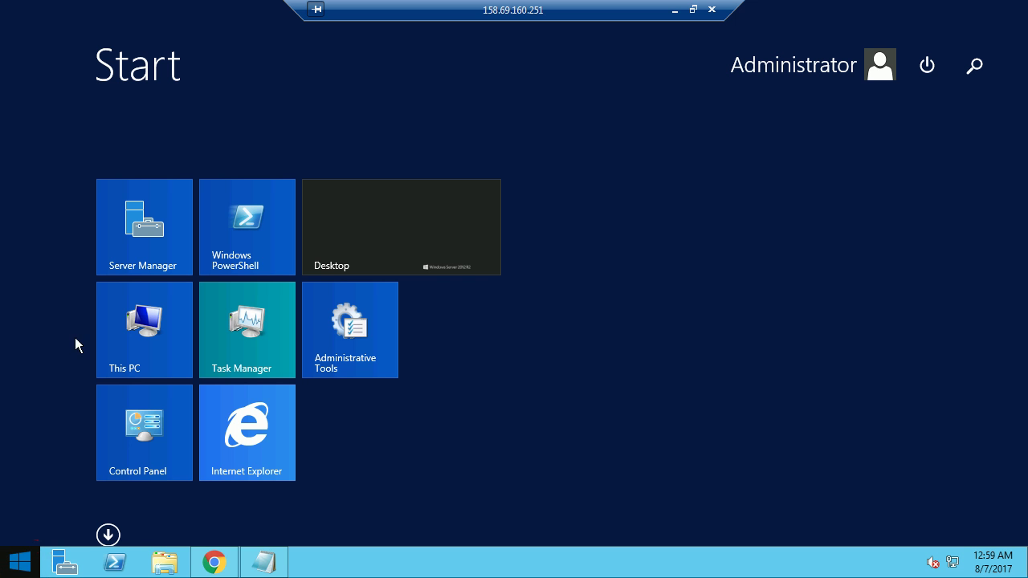
right_click(143, 325)
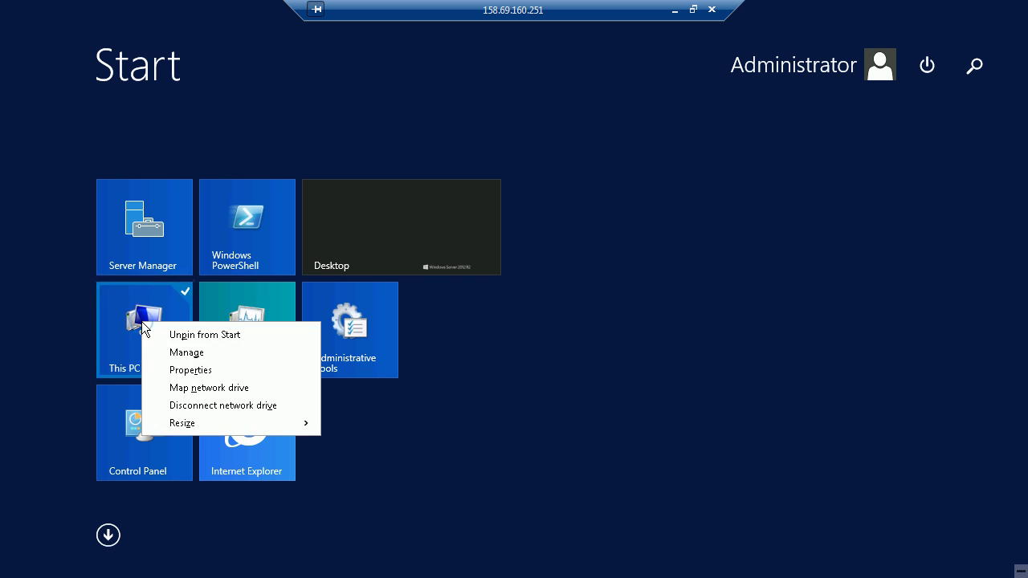
left_click(204, 368)
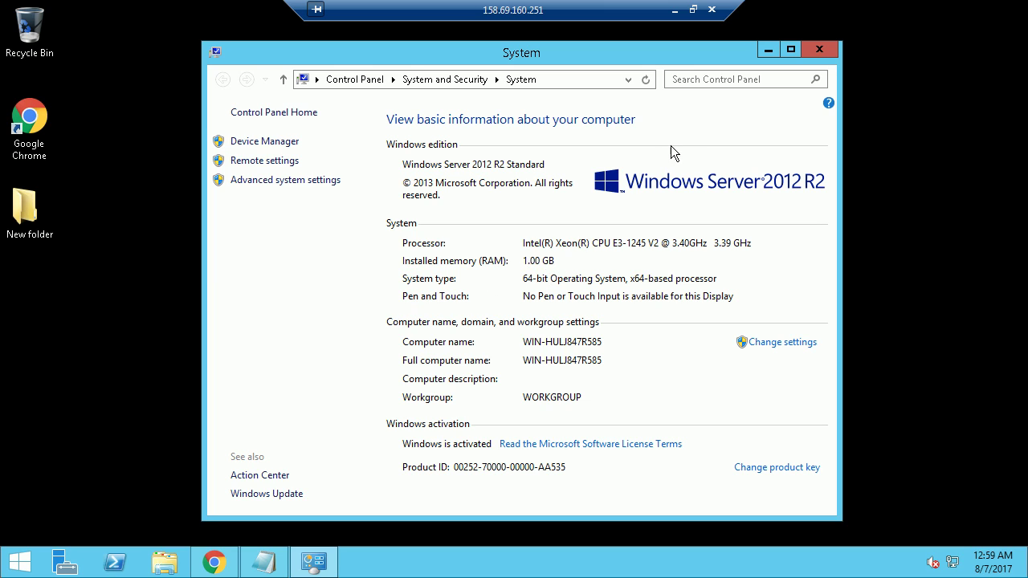
left_click(819, 51)
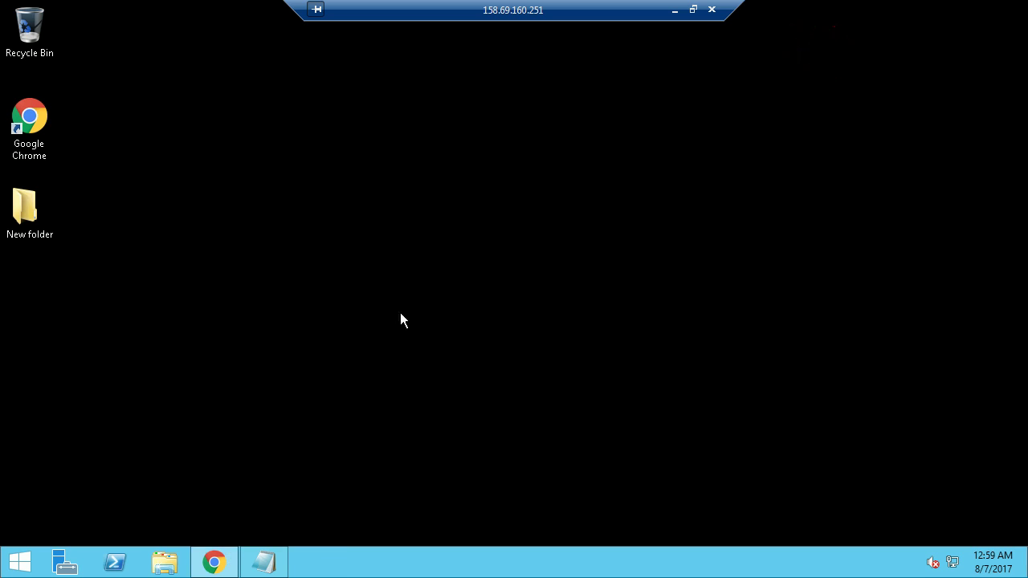
Check the local disk's storage space in the remote server's File Explorer, then close both This PC windows
left_click(163, 568)
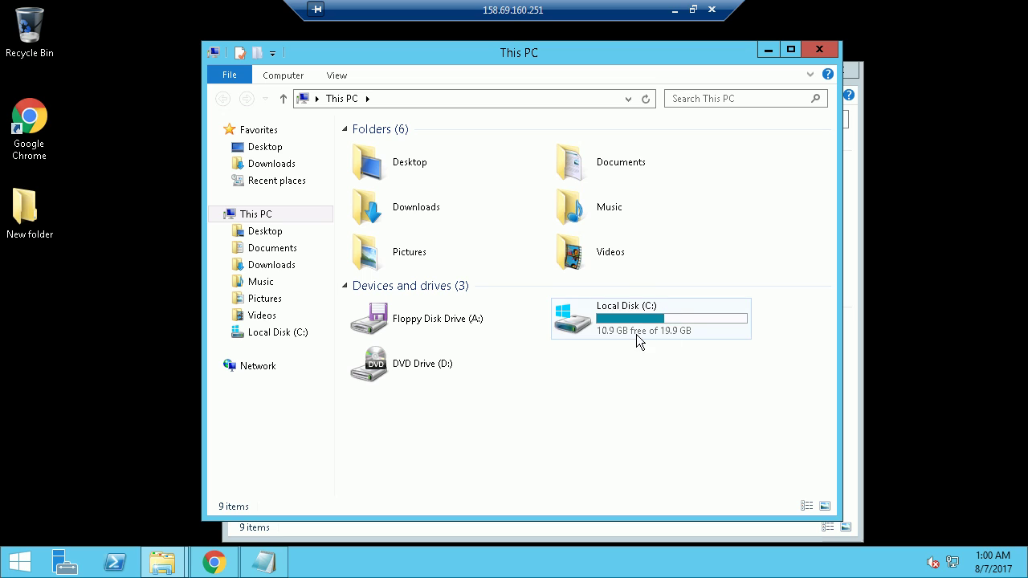
left_click(817, 50)
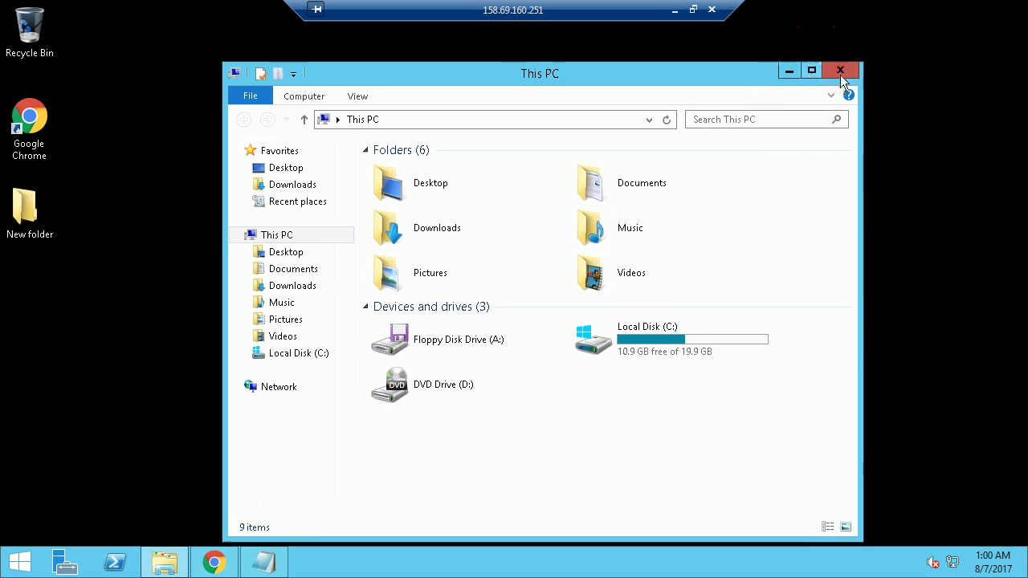
left_click(835, 74)
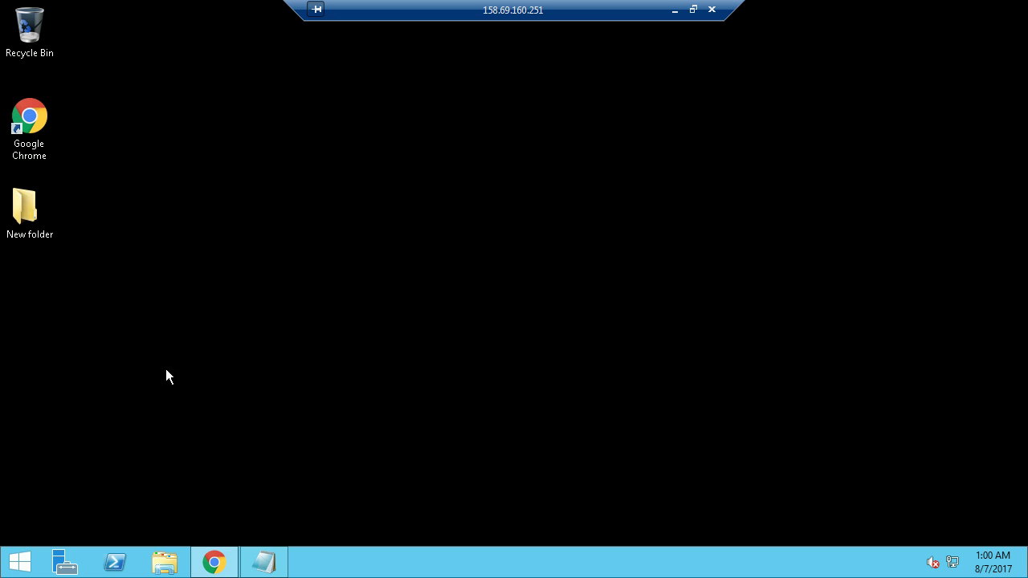
Select the Google Chrome shortcut on the remote server's desktop
left_click(30, 114)
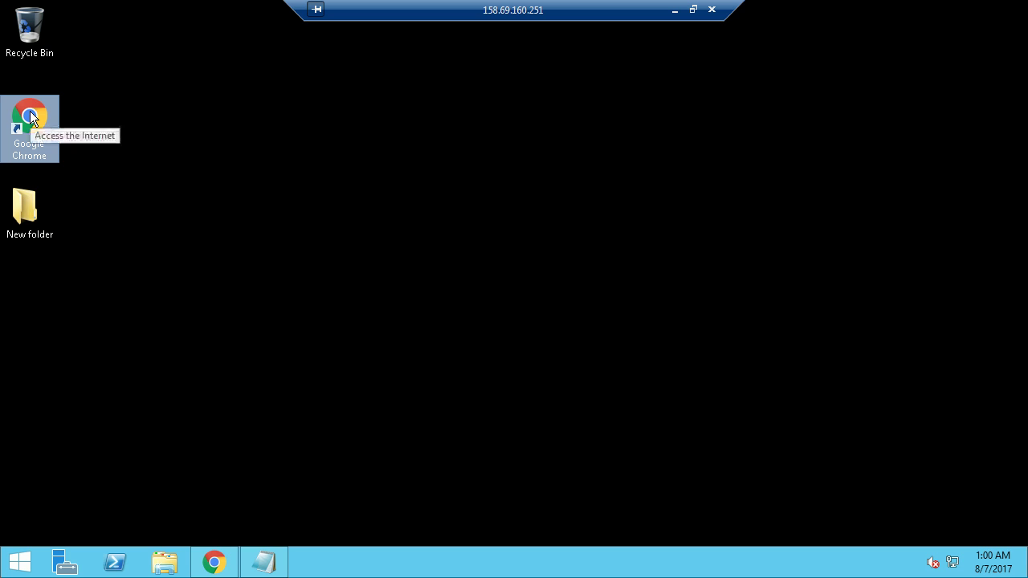